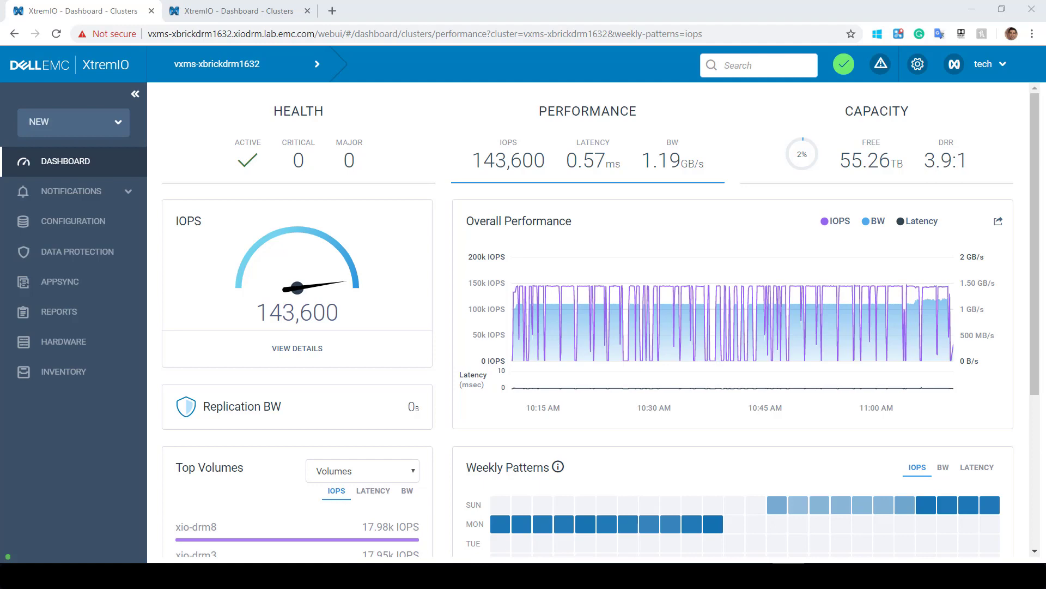
Step: Open Remote Protection Settings and scroll to the IP Links table showing four links Up
{"action": "left_click", "coordinate": [917, 65]}
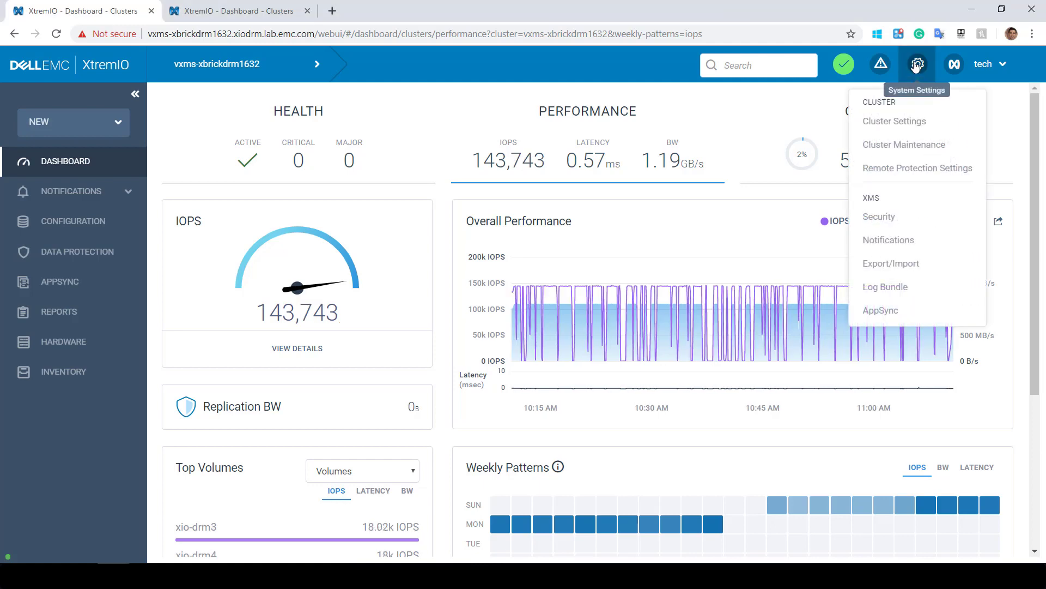
{"action": "left_click", "coordinate": [896, 169]}
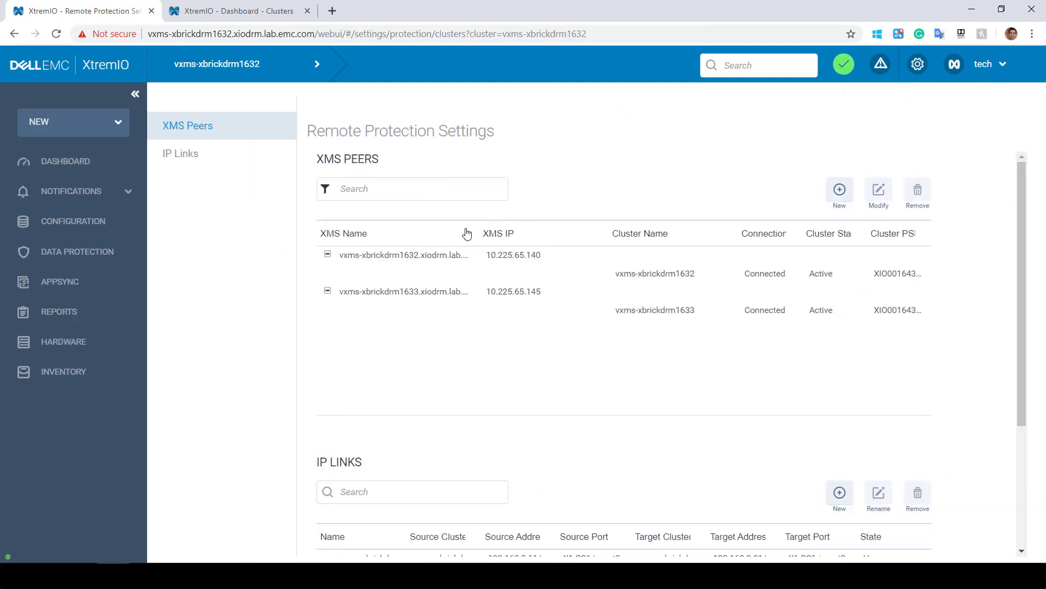
{"action": "scroll", "coordinate": [540, 320], "scroll_direction": "down", "scroll_amount": 3}
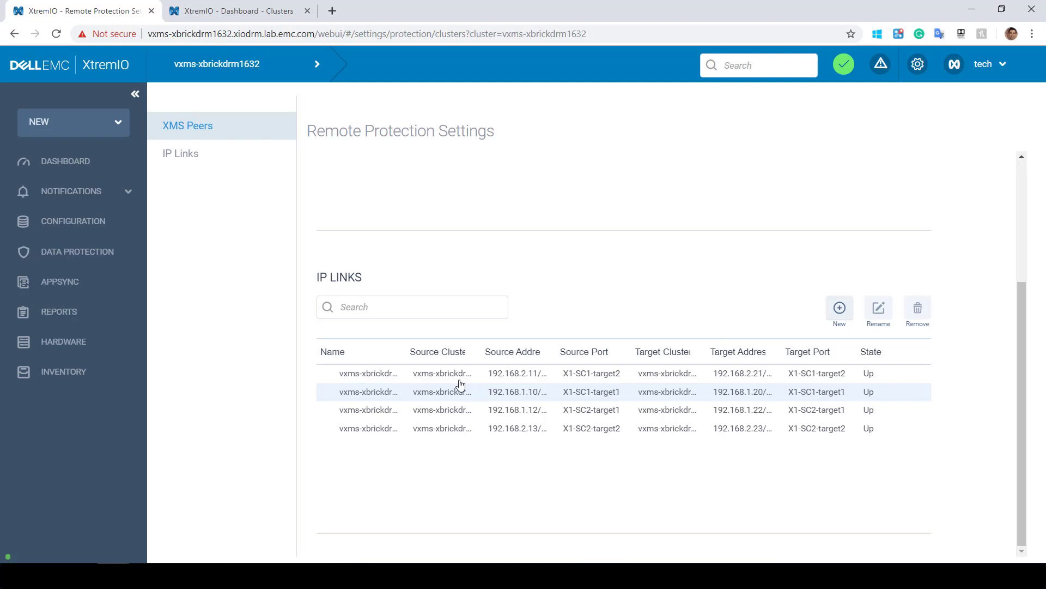
Step: Go from the Data Protection overview to Sessions and show the empty Remote sessions list
{"action": "left_click", "coordinate": [81, 249]}
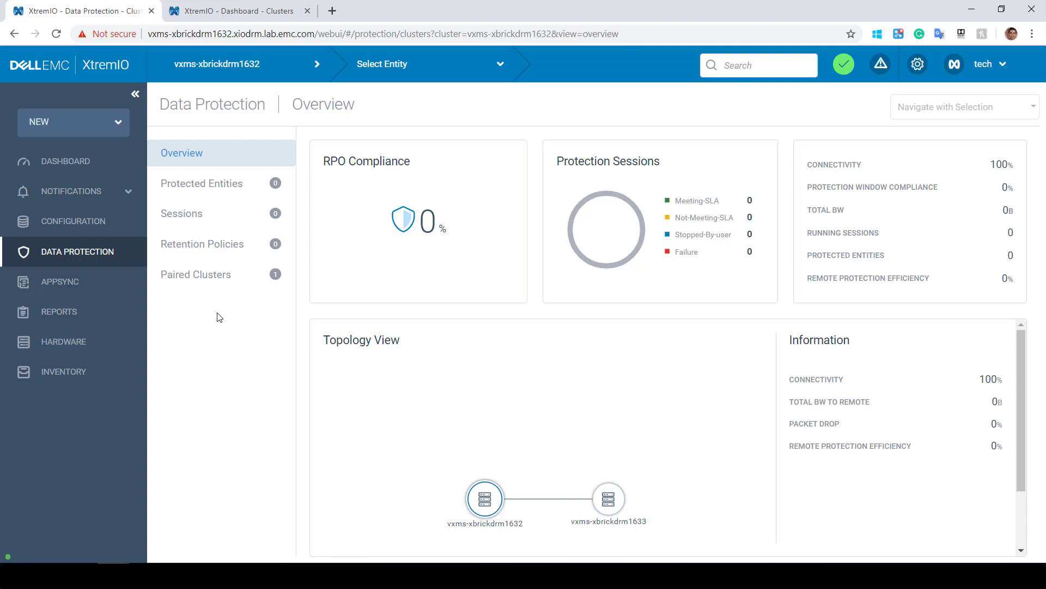
{"action": "left_click", "coordinate": [207, 216]}
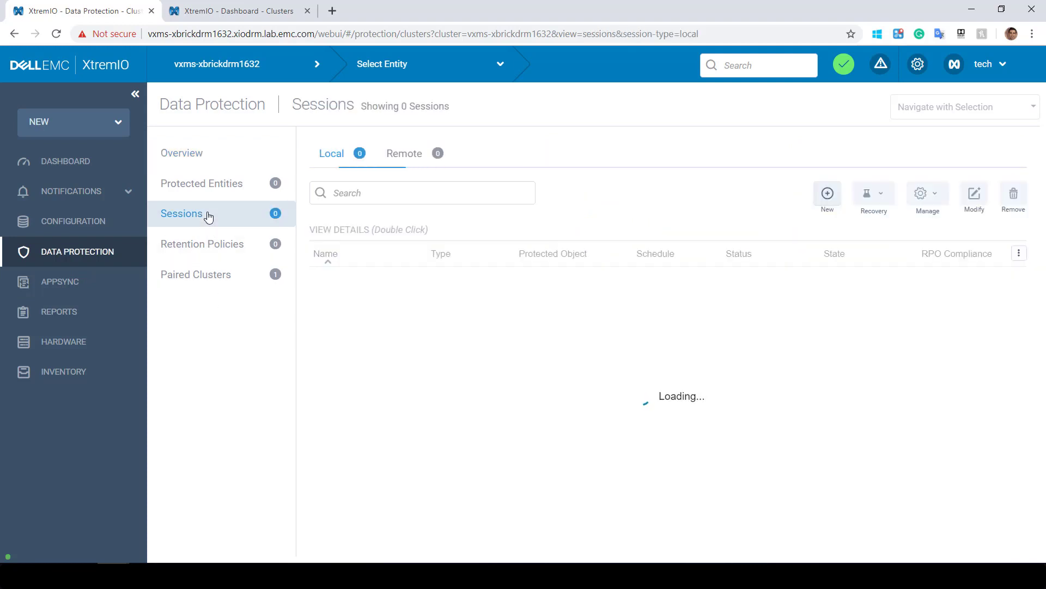
{"action": "left_click", "coordinate": [410, 158]}
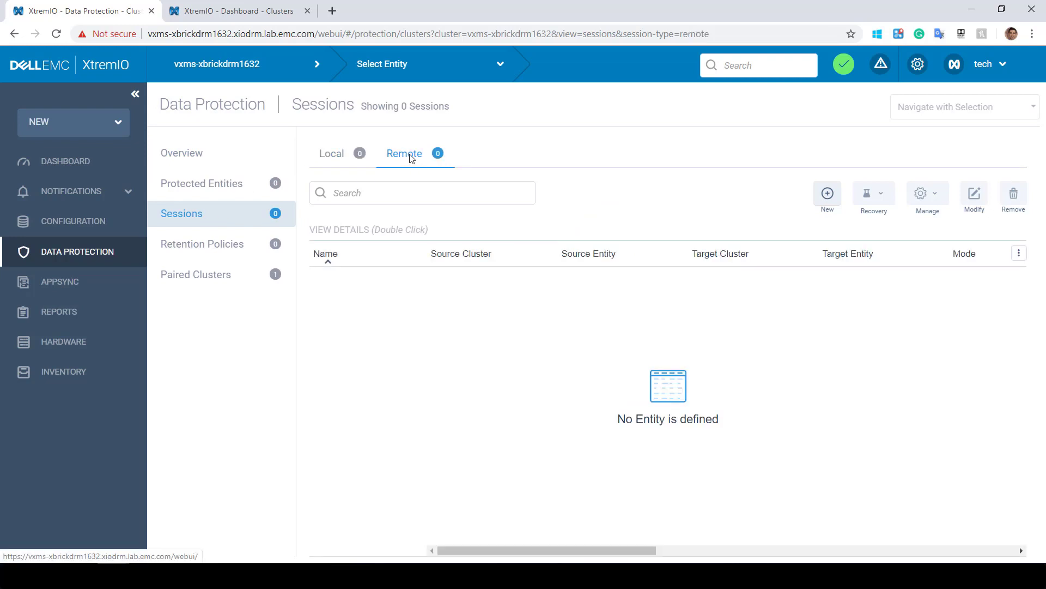
Step: Start a new synchronous remote session with consistency group CG-SRM as the source
{"action": "left_click", "coordinate": [828, 194]}
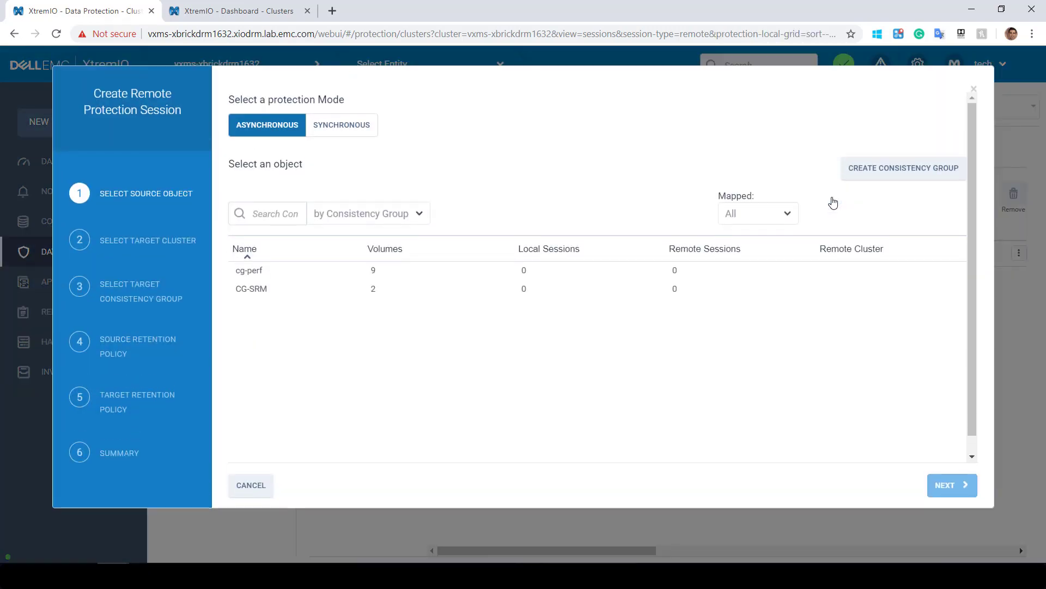
{"action": "left_click", "coordinate": [342, 126]}
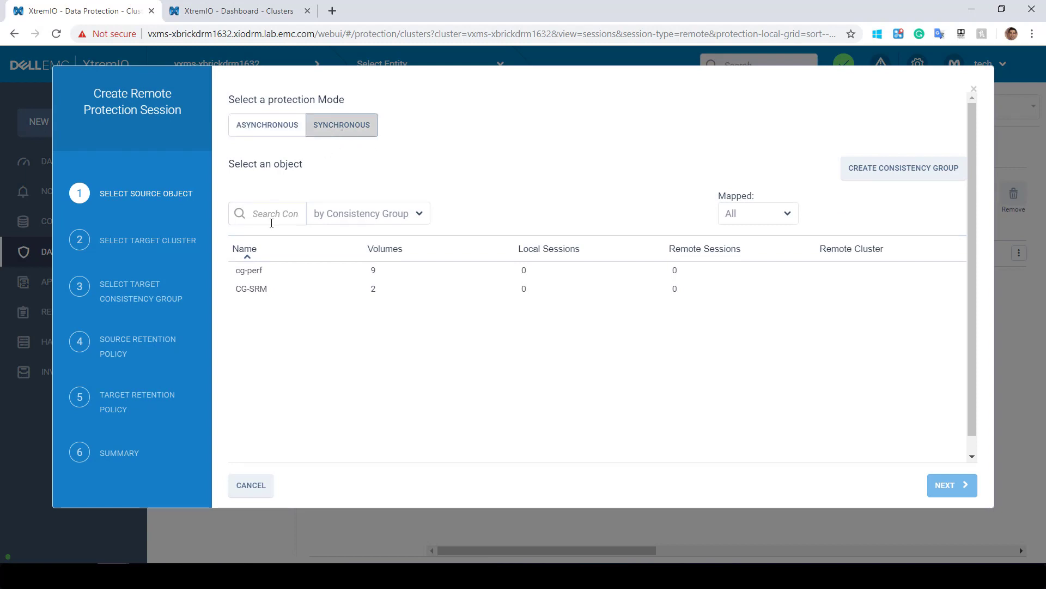
{"action": "left_click", "coordinate": [269, 292]}
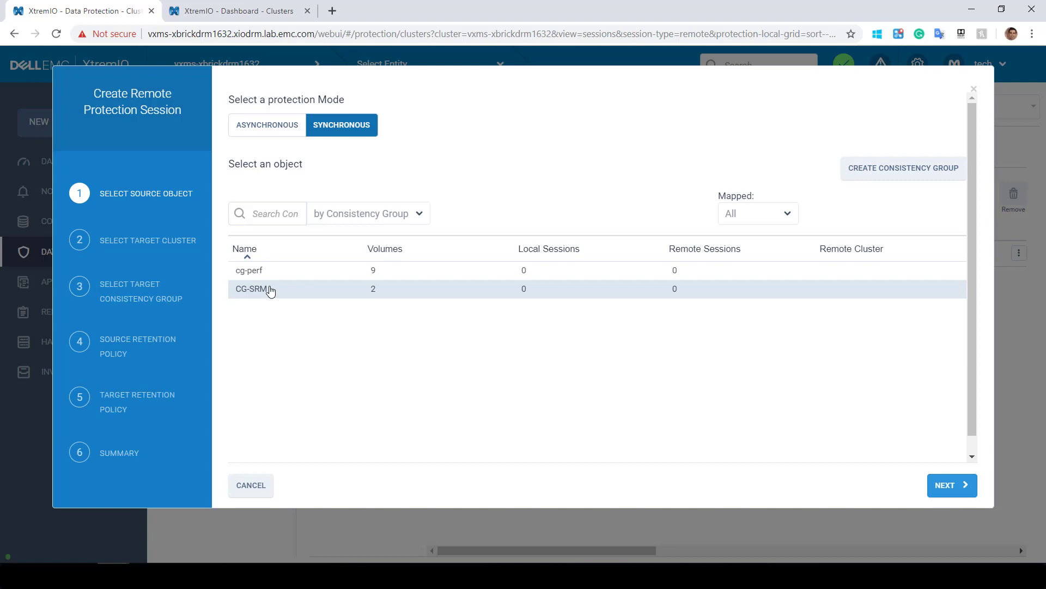
{"action": "left_click", "coordinate": [947, 486]}
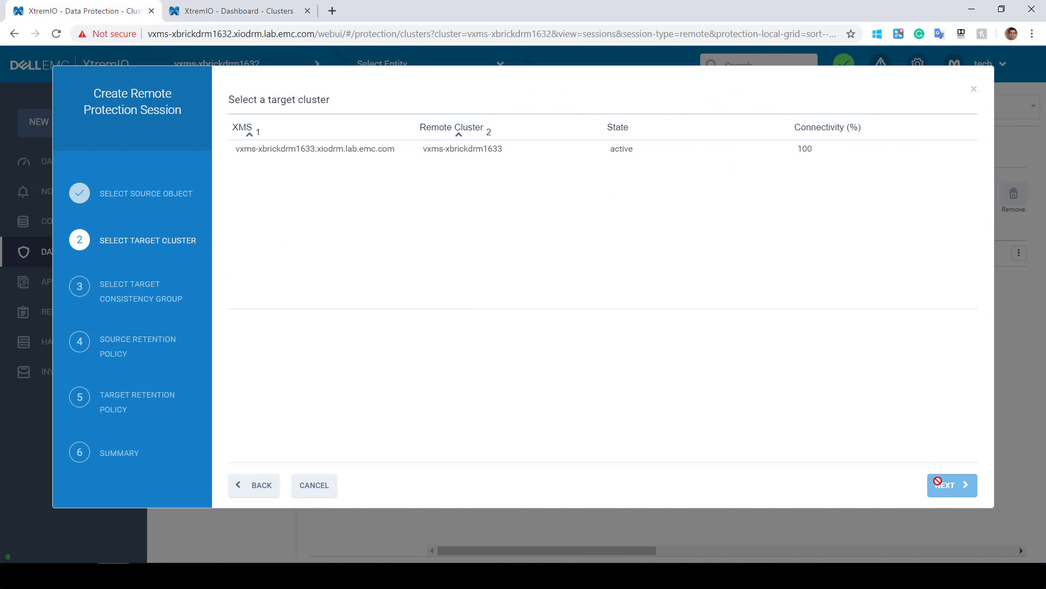
Step: Choose target cluster vxms-xbrickdrm1633, keeping Auto pairing and Read Access
{"action": "left_click", "coordinate": [397, 152]}
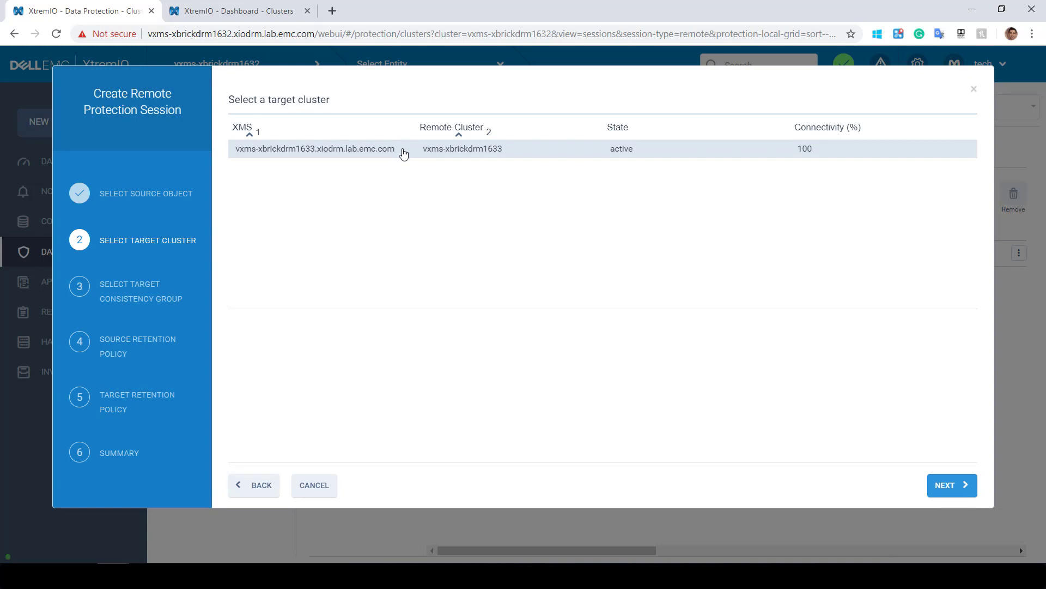
{"action": "left_click", "coordinate": [953, 486]}
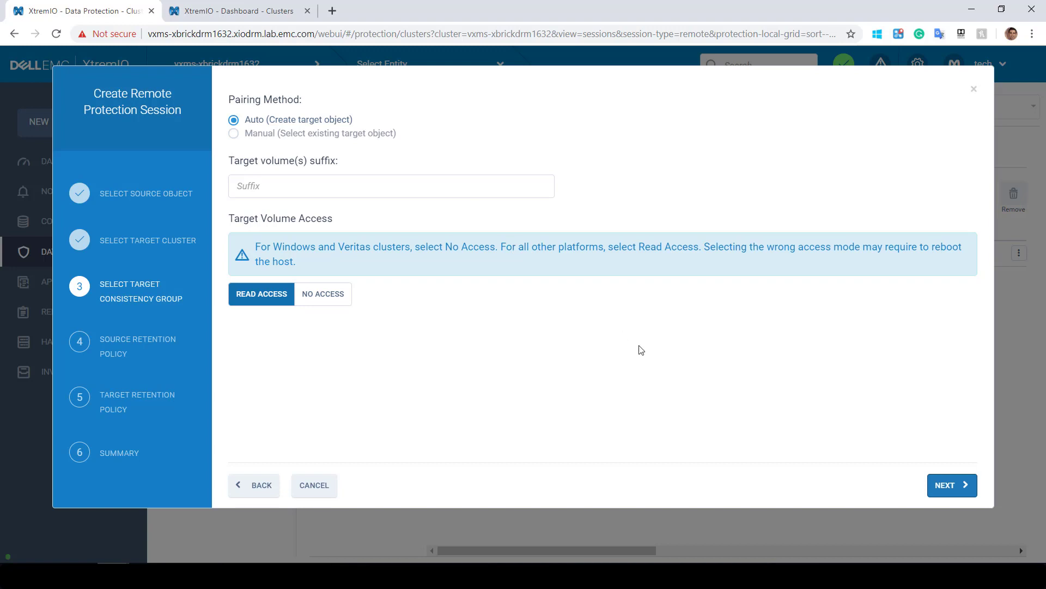
{"action": "left_click", "coordinate": [945, 497]}
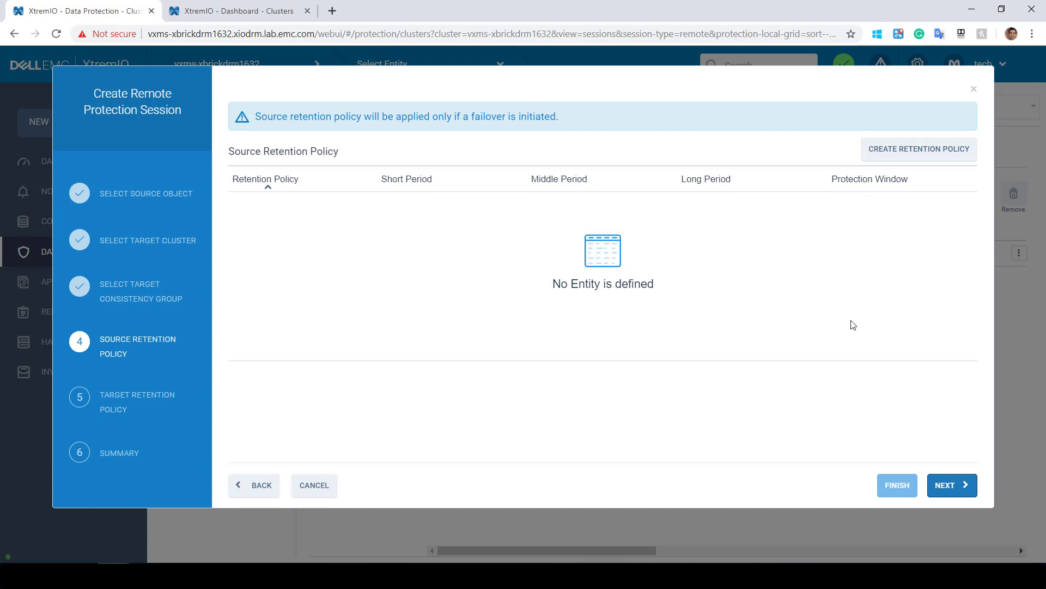
Step: Create source retention policy RP01 keeping 10 snapshots for 1 Hours
{"action": "left_click", "coordinate": [914, 158]}
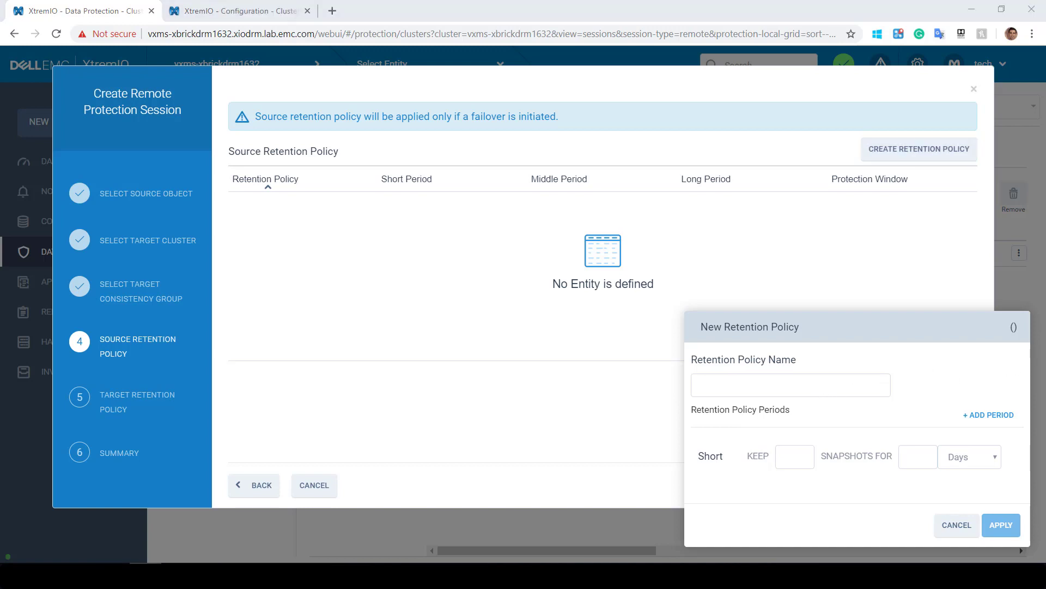
{"action": "left_click", "coordinate": [772, 385]}
{"action": "type", "text": "RP"}
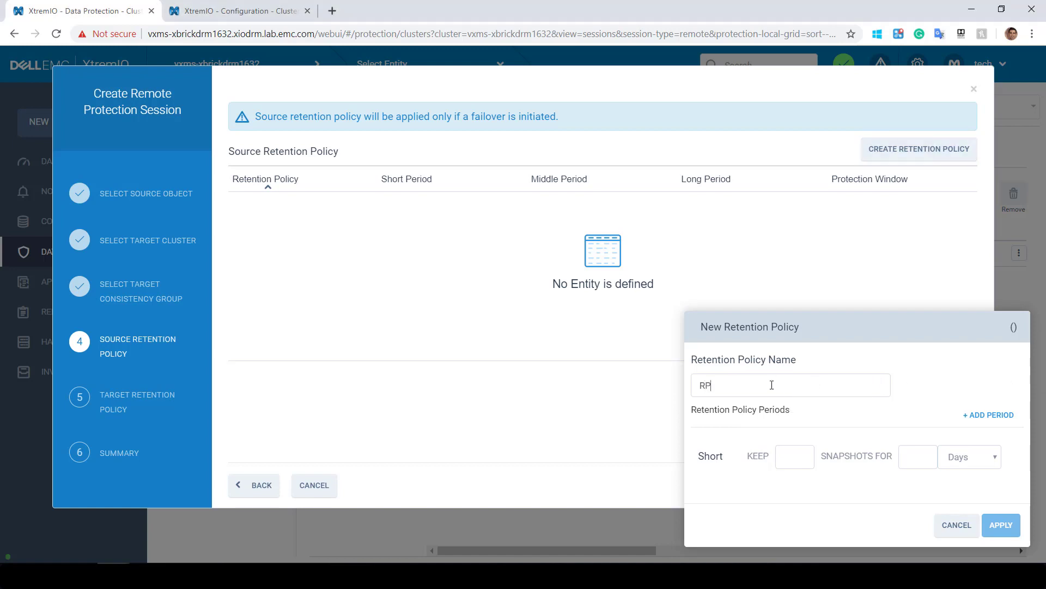
{"action": "type", "text": "01"}
{"action": "left_click", "coordinate": [789, 458]}
{"action": "type", "text": "10"}
{"action": "key", "text": "Tab"}
{"action": "type", "text": "1"}
{"action": "left_click", "coordinate": [977, 465]}
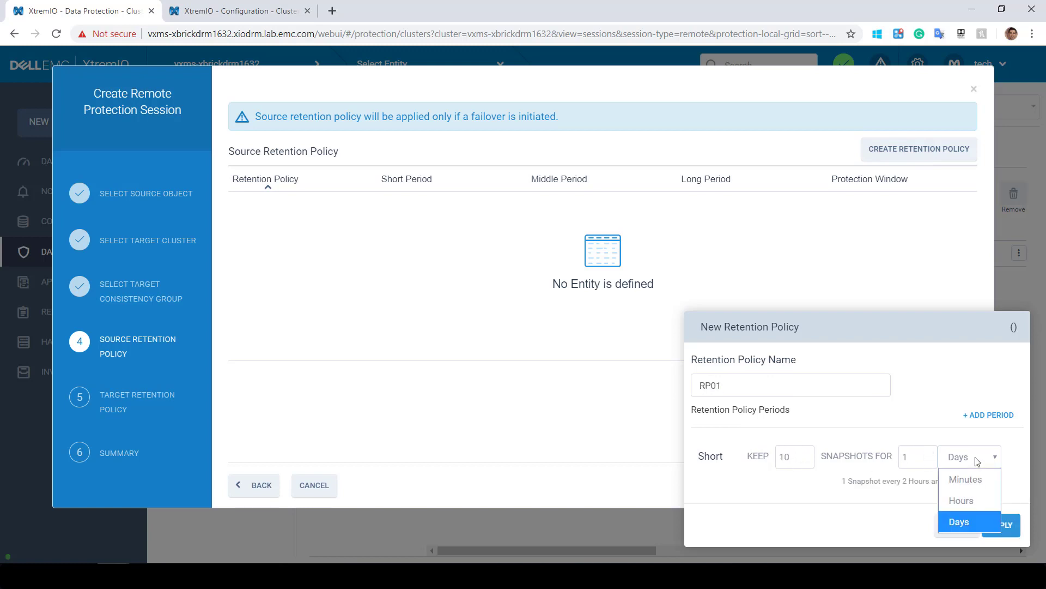
{"action": "left_click", "coordinate": [959, 497]}
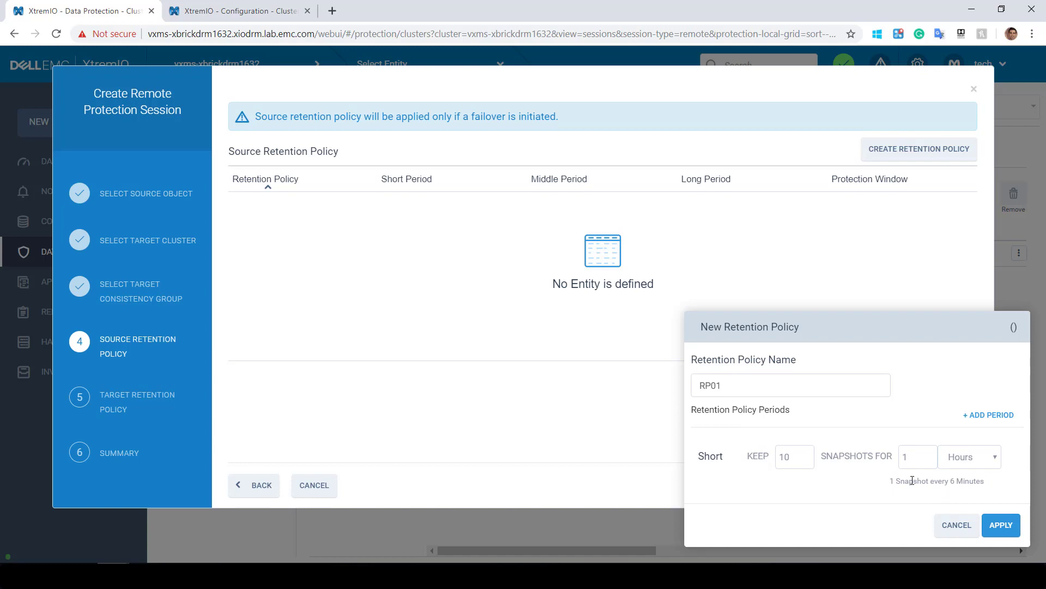
{"action": "left_click", "coordinate": [1004, 525]}
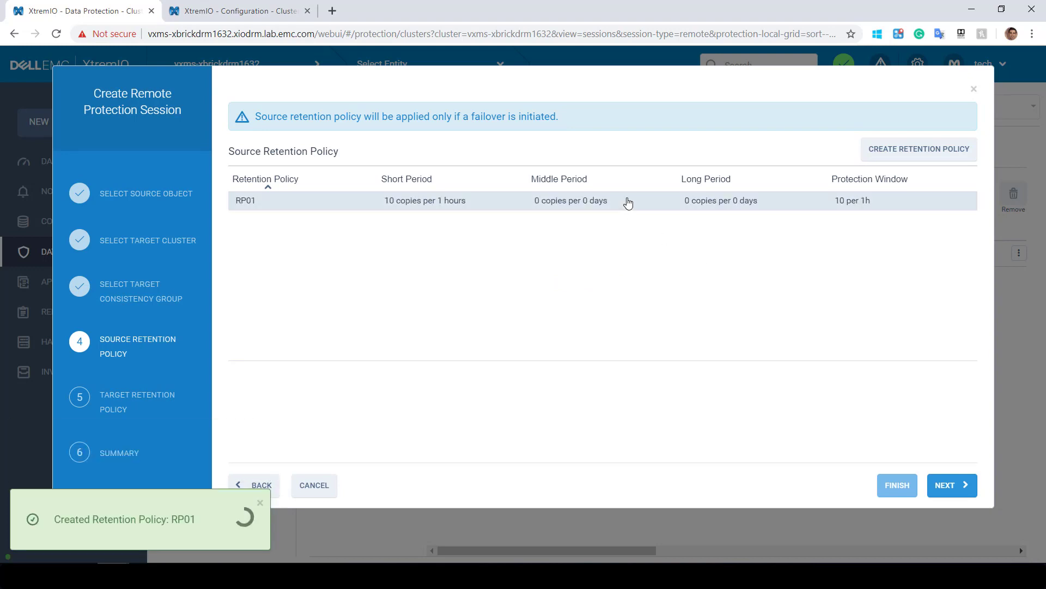
Step: Duplicate RP01 as the target retention policy and advance to the summary
{"action": "left_click", "coordinate": [952, 485]}
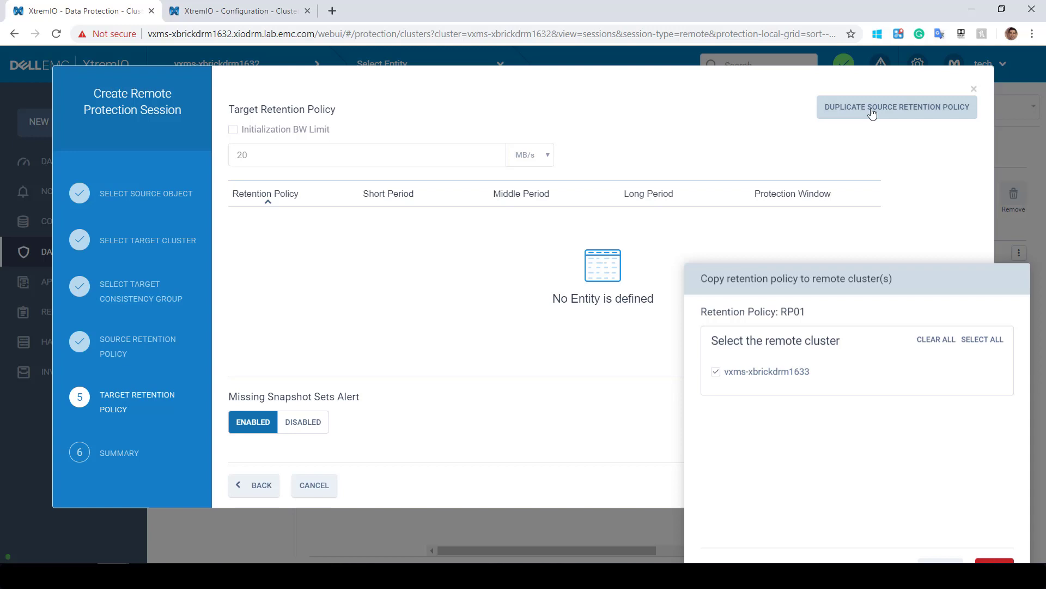
{"action": "left_click", "coordinate": [992, 523]}
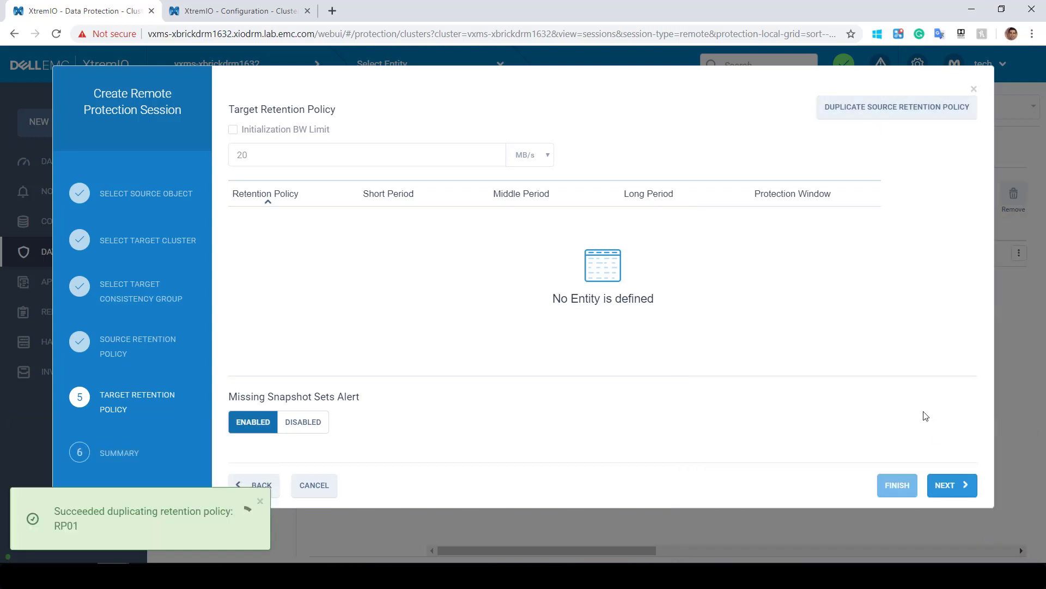
{"action": "left_click", "coordinate": [953, 486]}
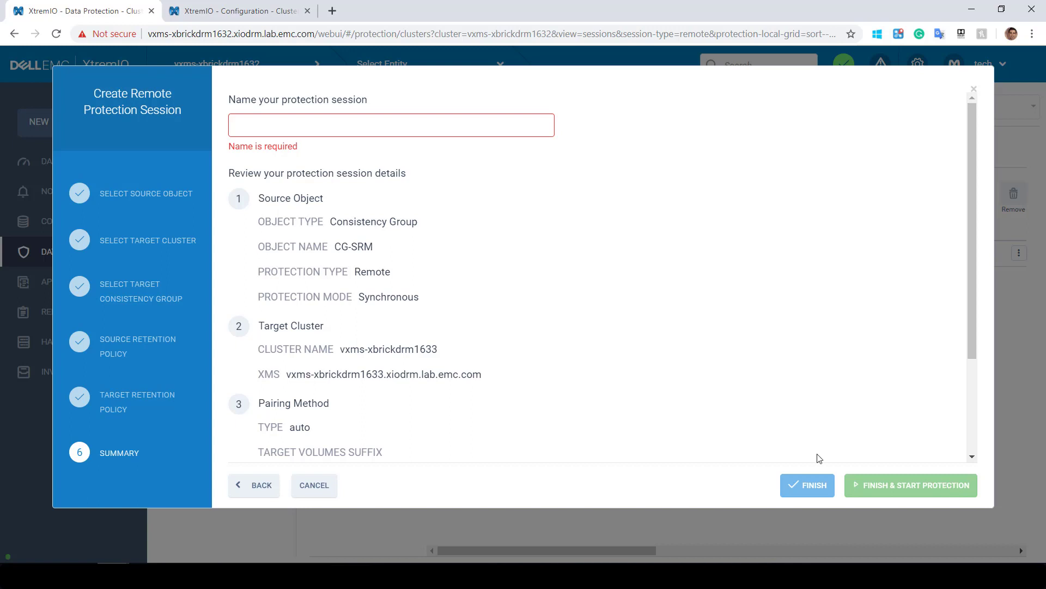
Step: Name the session 'session01' and finish, starting protection immediately
{"action": "left_click", "coordinate": [342, 122]}
{"action": "type", "text": "session01"}
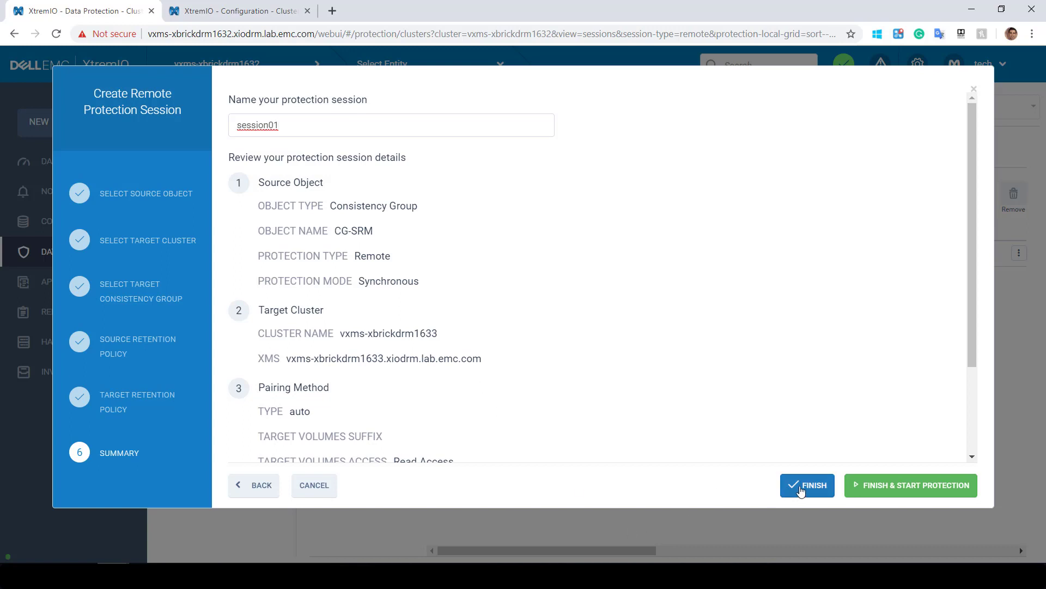
{"action": "left_click", "coordinate": [879, 485]}
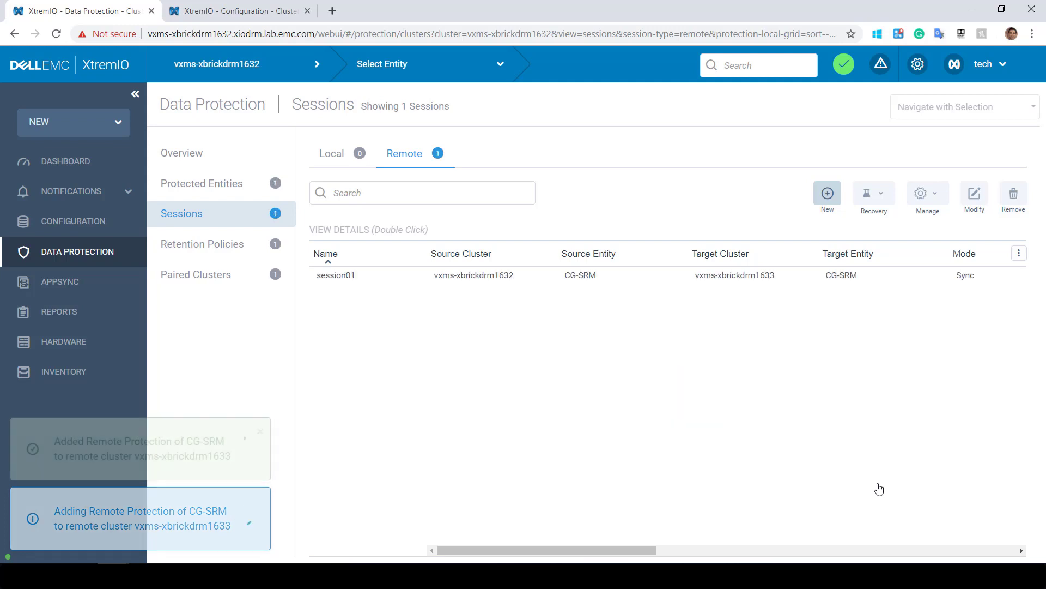
Step: On the target cluster's Configuration page, select consistency group CG-SRM
{"action": "left_click", "coordinate": [253, 13]}
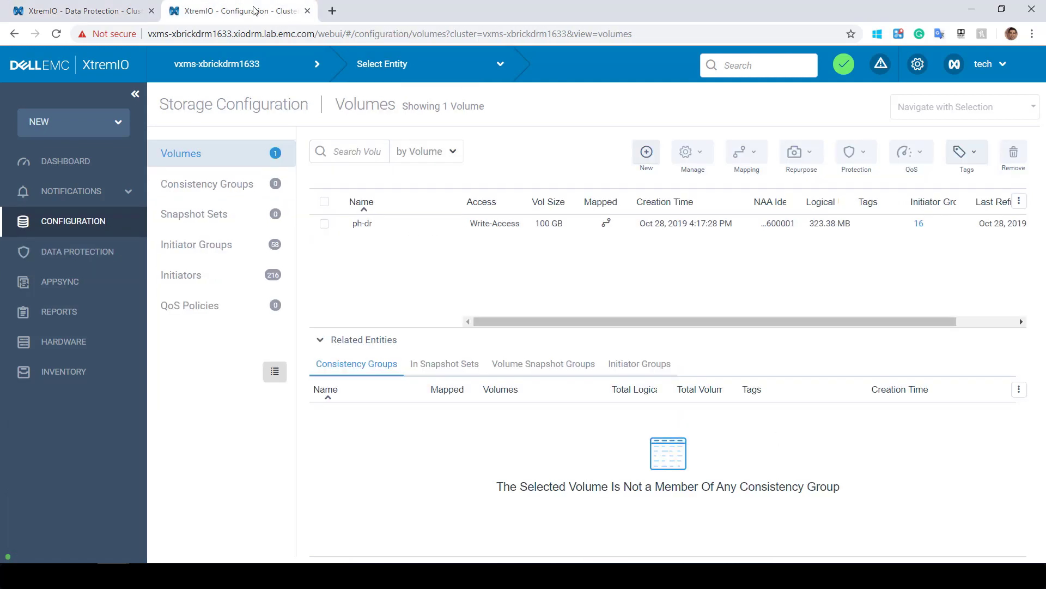
{"action": "left_click", "coordinate": [205, 185]}
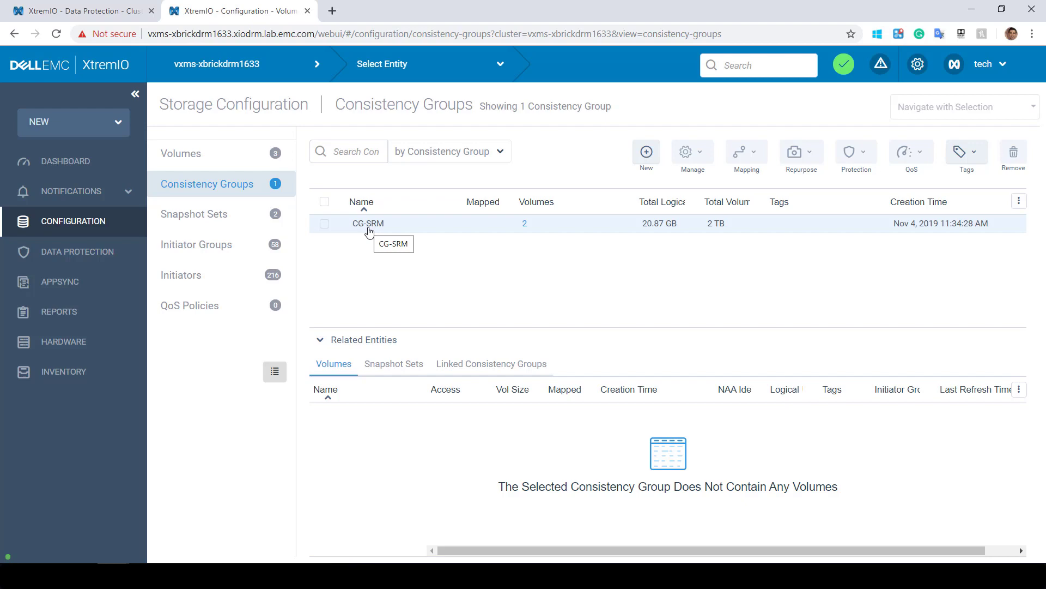
{"action": "left_click", "coordinate": [369, 229]}
Step: Map CG-SRM's volumes to initiator groups drm-pod1-esx40 and drm-pod1-esx41
{"action": "left_click", "coordinate": [742, 151]}
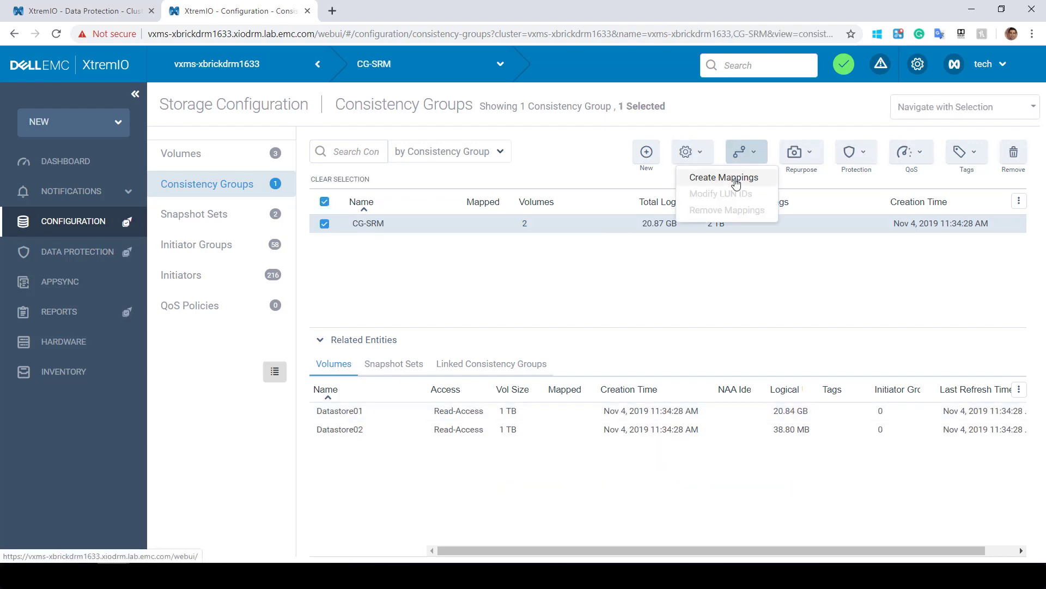
{"action": "left_click", "coordinate": [725, 177]}
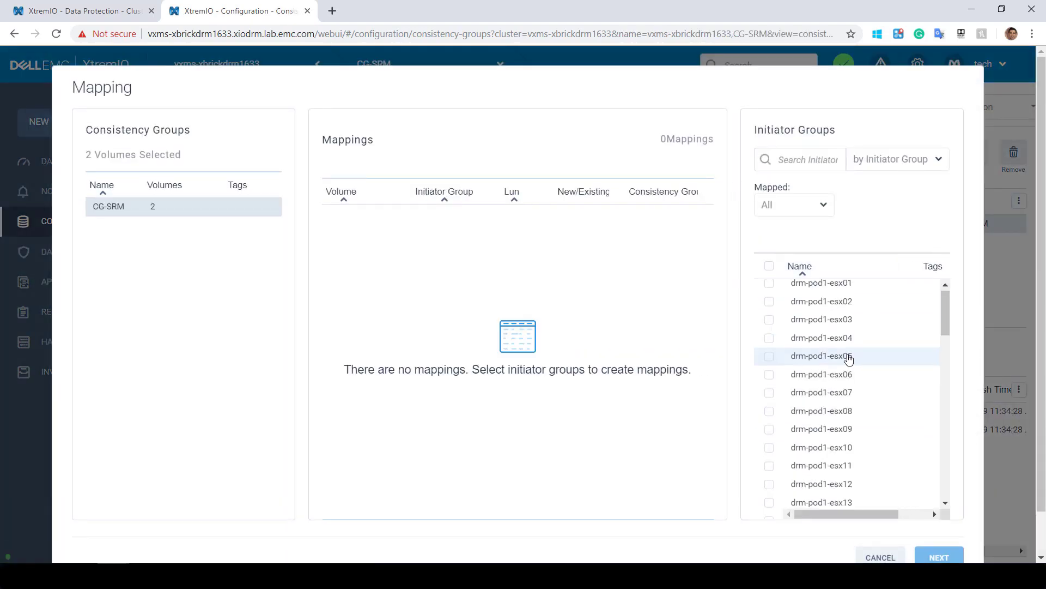
{"action": "scroll", "coordinate": [817, 381], "scroll_direction": "down", "scroll_amount": 10}
{"action": "left_click", "coordinate": [769, 416]}
{"action": "scroll", "coordinate": [765, 381], "scroll_direction": "down", "scroll_amount": 2}
{"action": "left_click", "coordinate": [769, 305]}
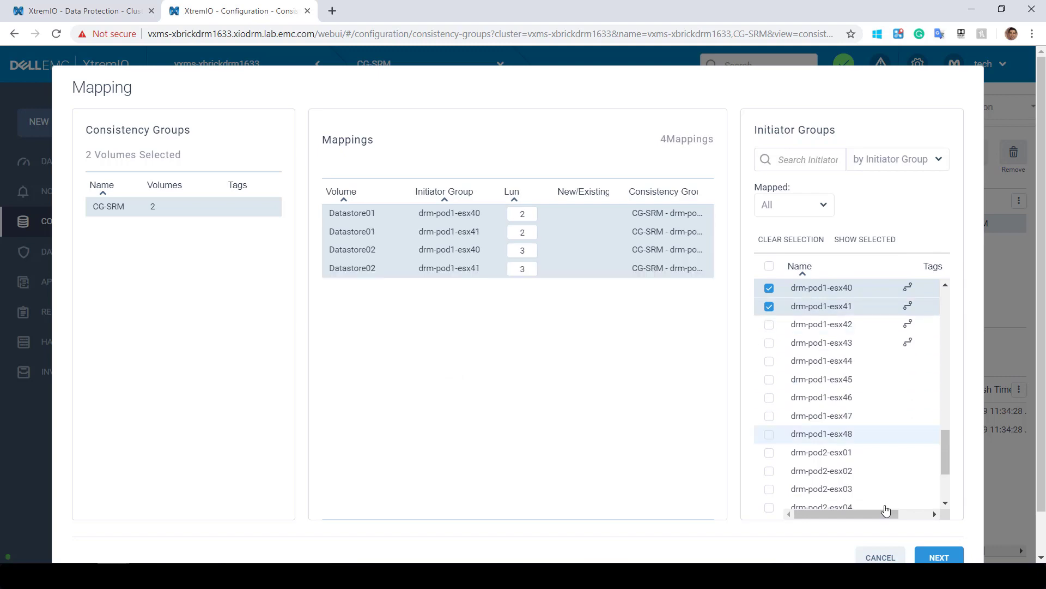
{"action": "left_click", "coordinate": [939, 557]}
{"action": "left_click", "coordinate": [935, 555]}
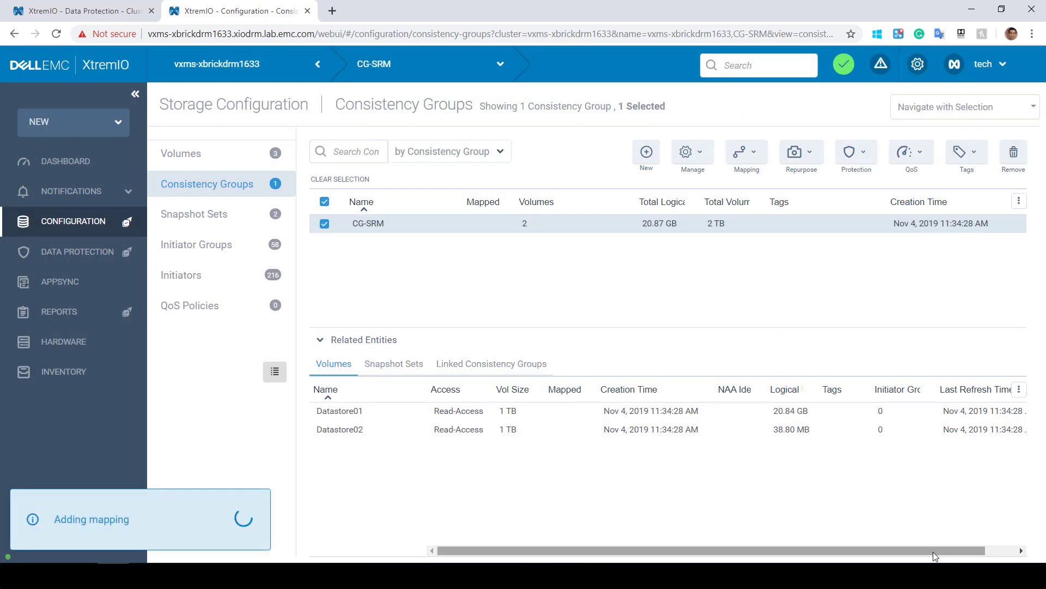
Step: Check the source cluster's protection overview showing one session meeting SLA, then reopen Sessions
{"action": "left_click", "coordinate": [81, 14]}
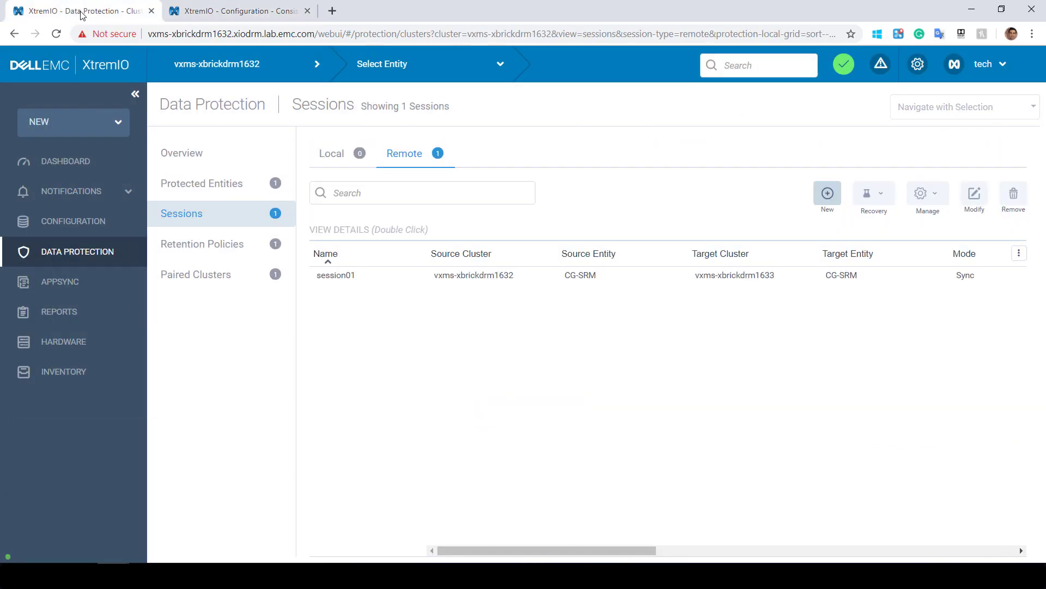
{"action": "left_click", "coordinate": [88, 260]}
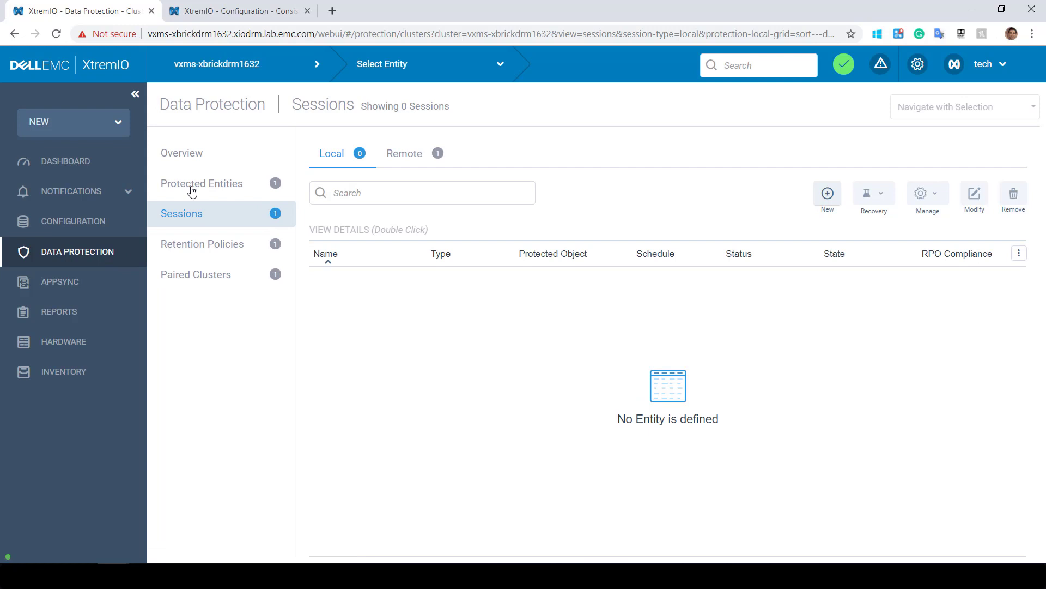
{"action": "left_click", "coordinate": [194, 156]}
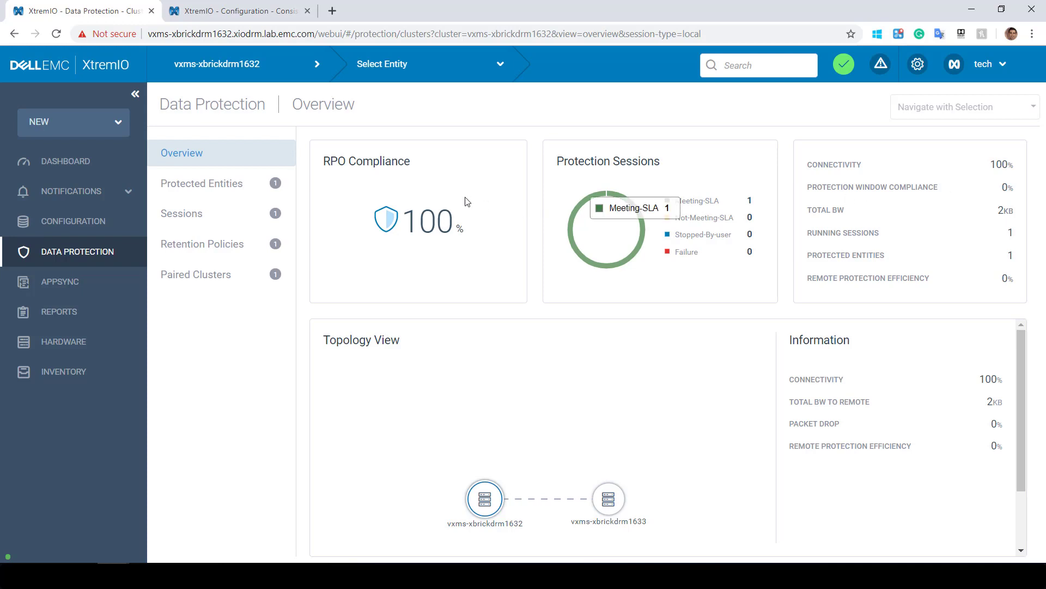
{"action": "left_click", "coordinate": [203, 222]}
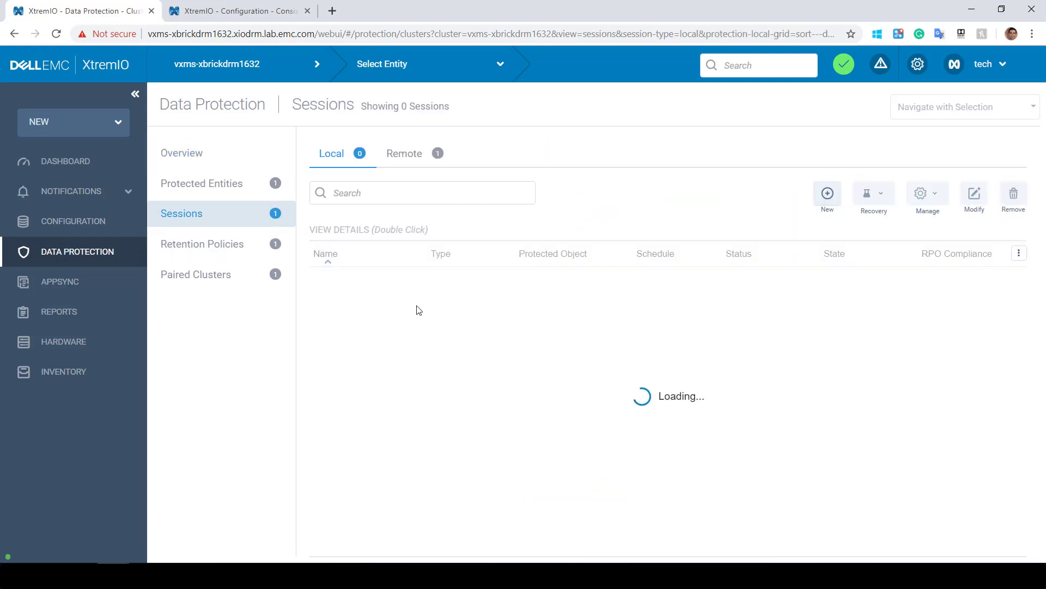
Step: Review session01's details under Remote, confirming 100% RPO compliance, then return to the list
{"action": "left_click", "coordinate": [403, 154]}
{"action": "double_click", "coordinate": [374, 283]}
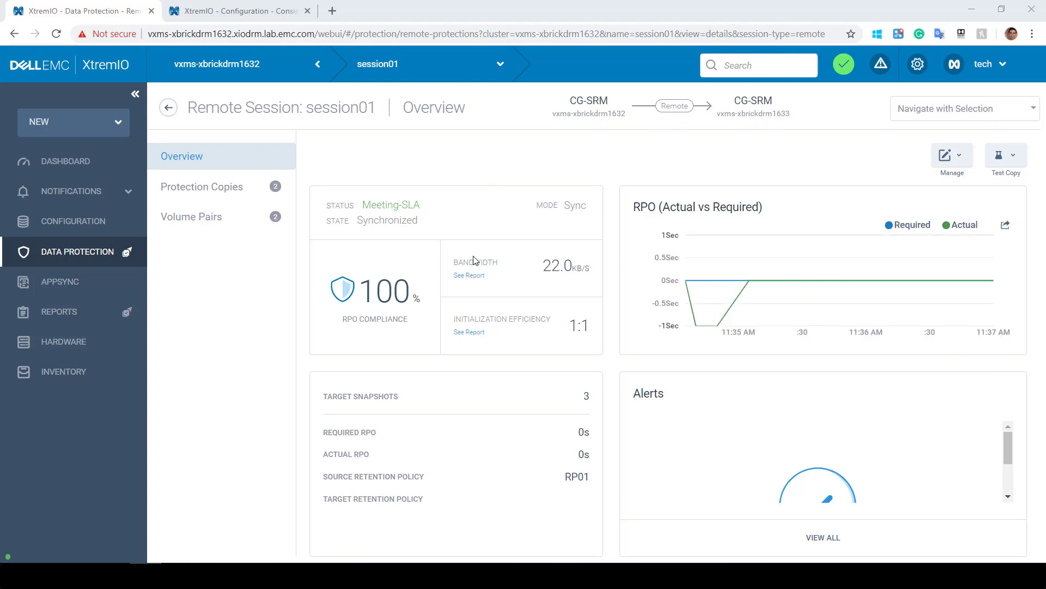
{"action": "mouse_move", "coordinate": [756, 299]}
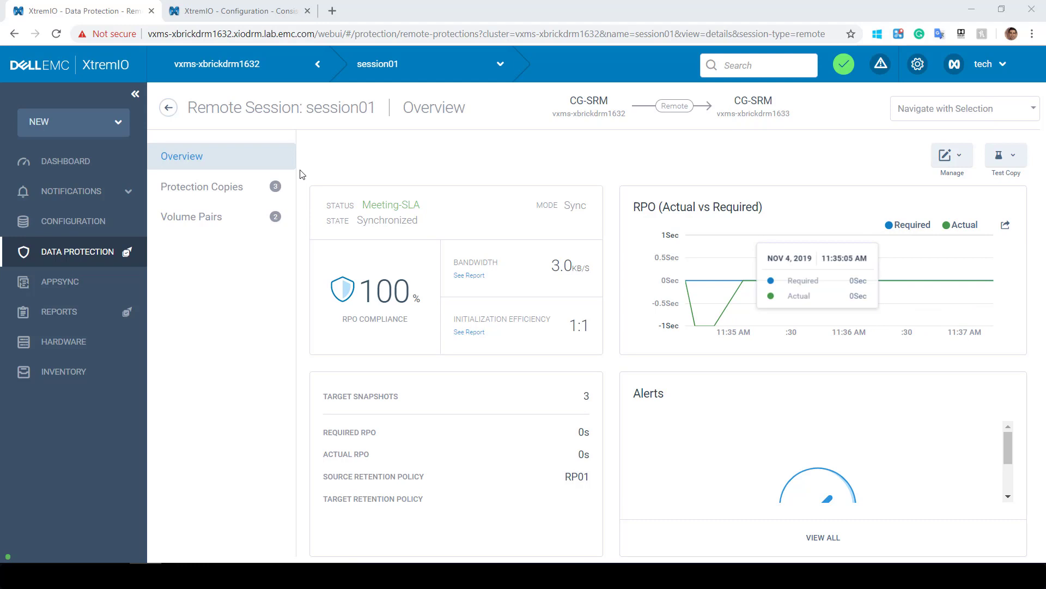
{"action": "left_click", "coordinate": [91, 251]}
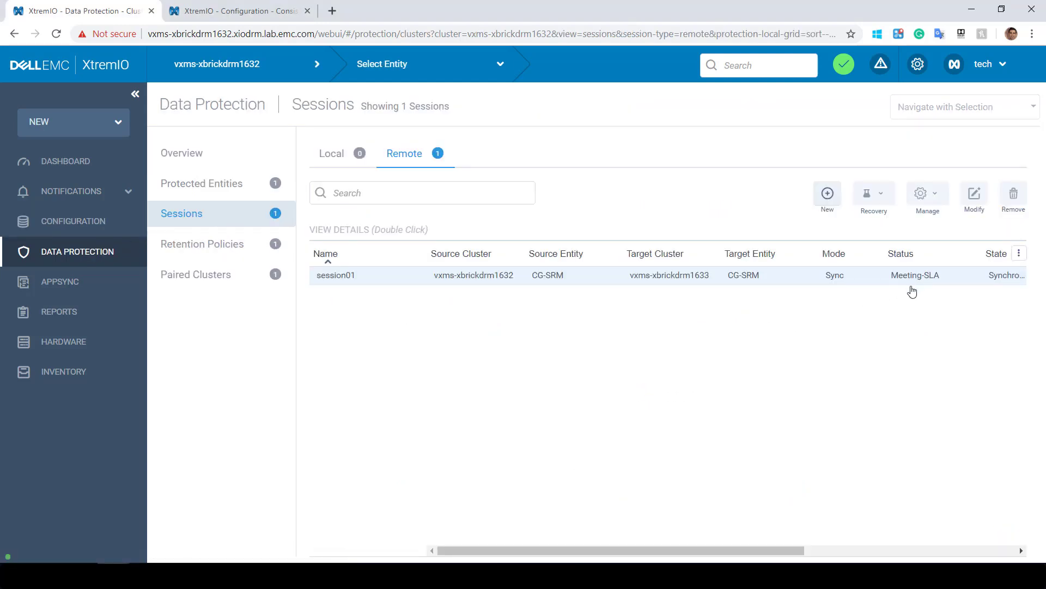
Step: Change session01's replication mode to Asynchronous with an RPO of every 60 seconds
{"action": "left_click", "coordinate": [907, 282]}
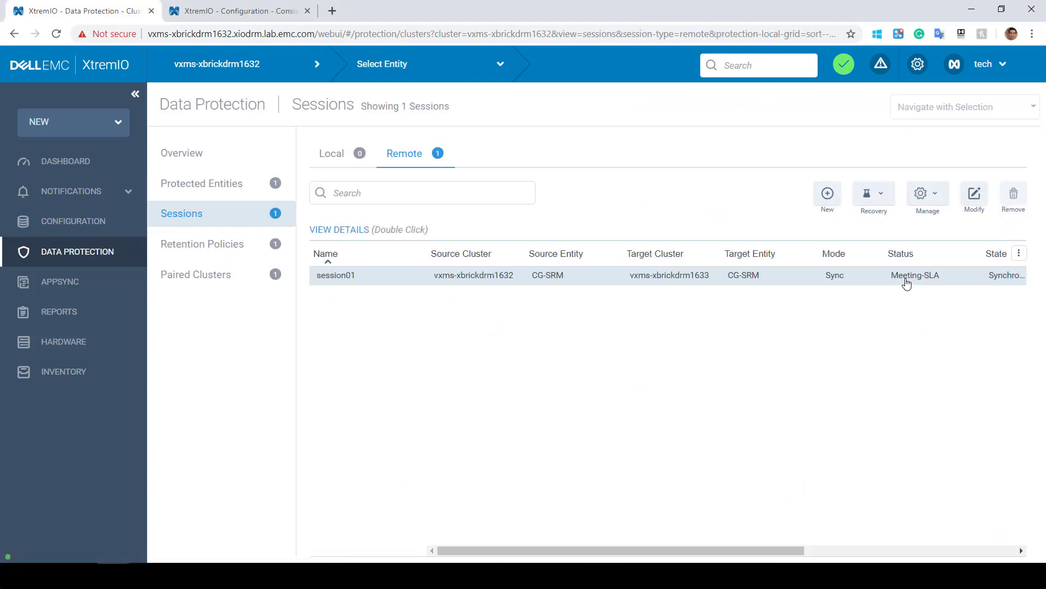
{"action": "left_click", "coordinate": [925, 194]}
{"action": "left_click", "coordinate": [910, 224]}
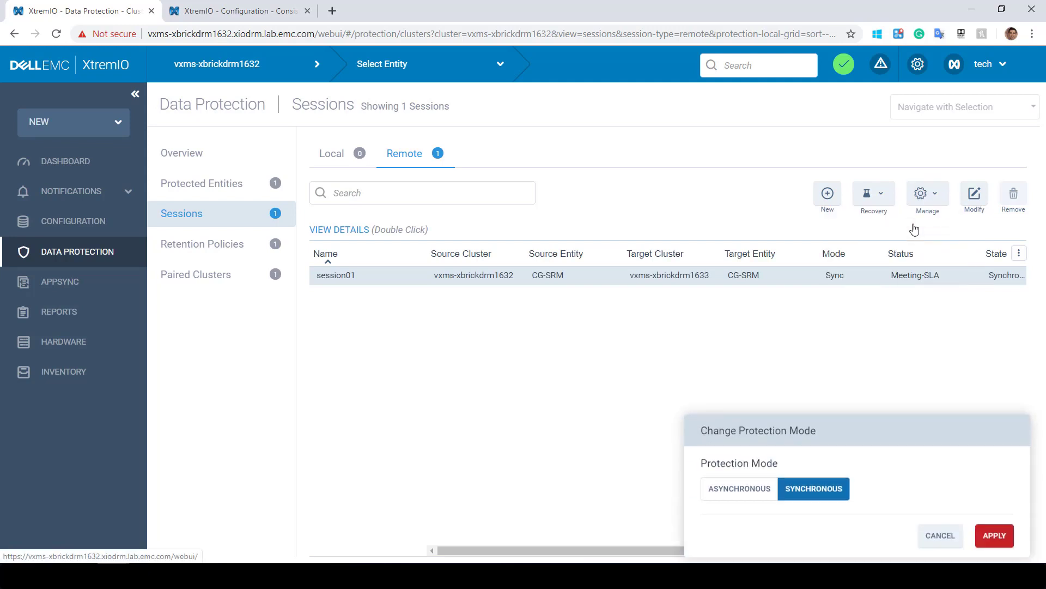
{"action": "left_click", "coordinate": [750, 481]}
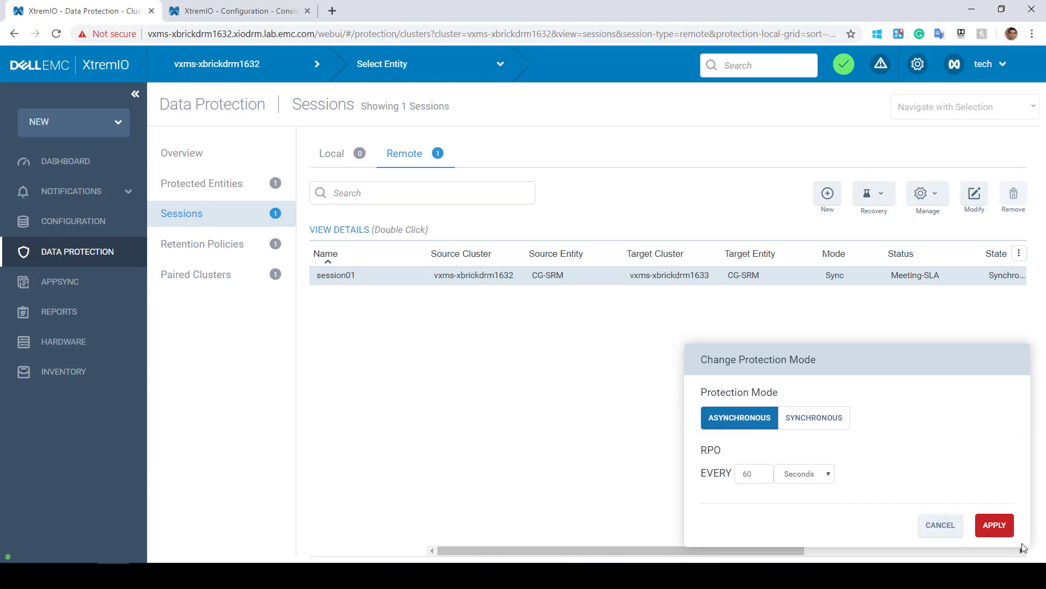